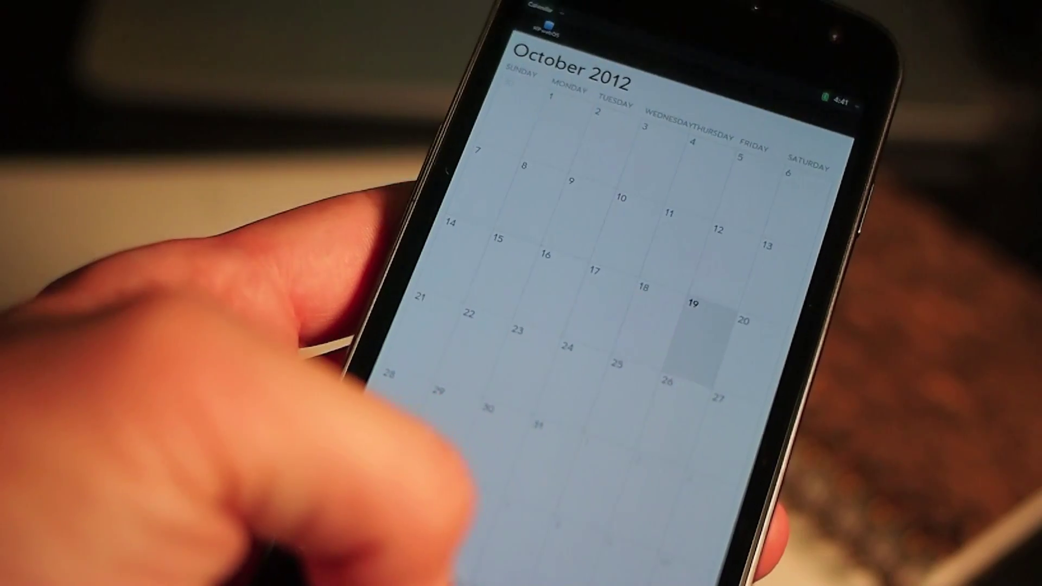
Shrink the calendar into a card, then flick the calculator card away to close it
left_click_drag(444, 538, 603, 281)
left_click_drag(619, 350, 457, 359)
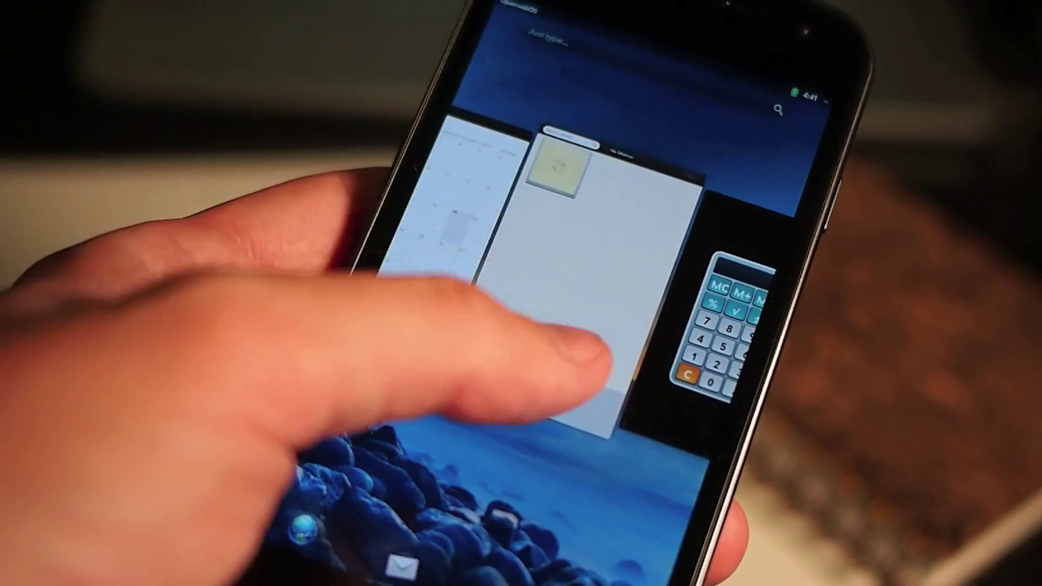
left_click_drag(619, 342, 455, 351)
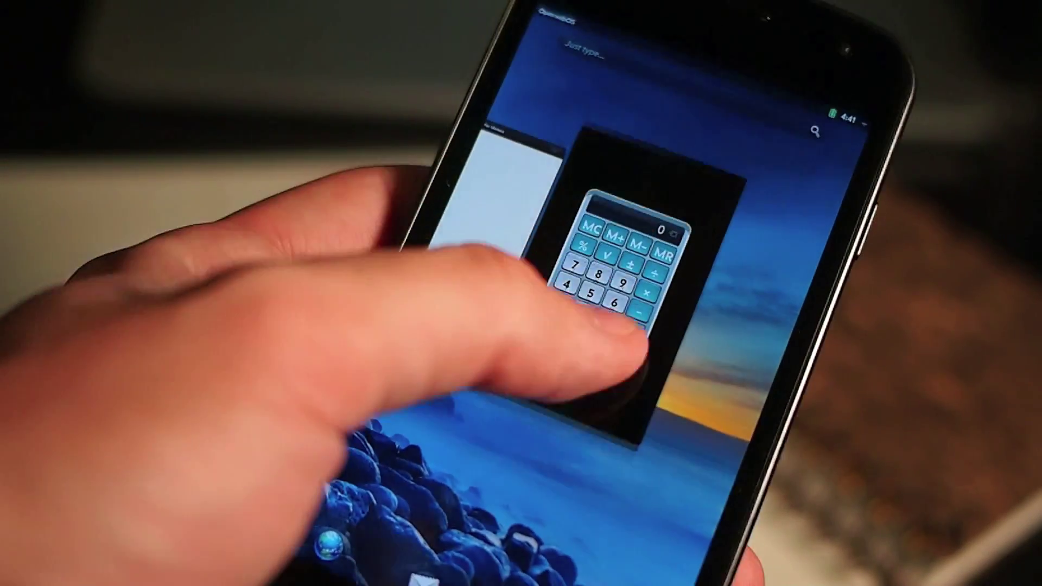
left_click_drag(623, 269, 619, 49)
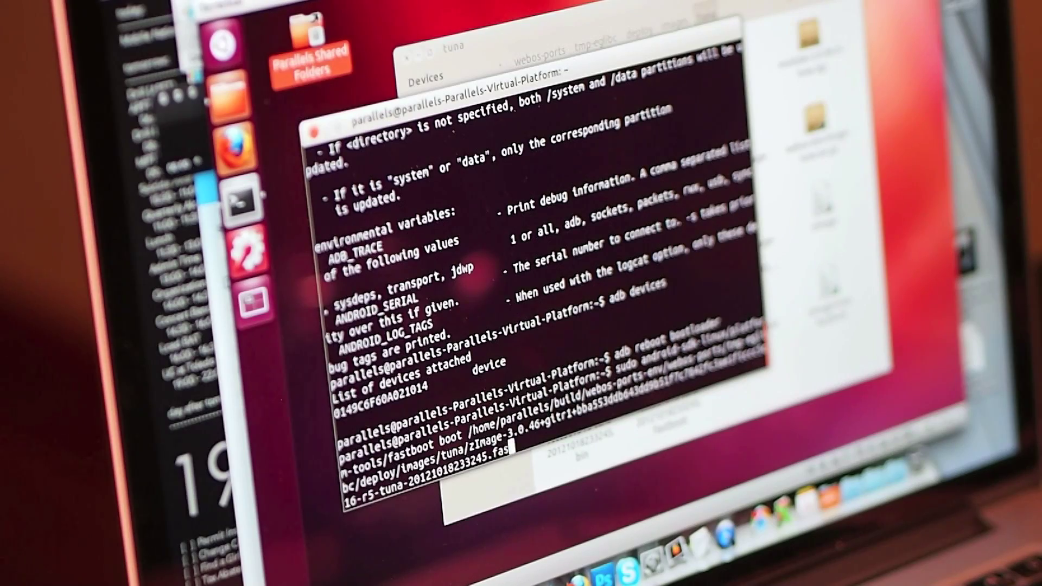
type("tboo")
Run the 'sudo fastboot boot' command with the tuna zImage to send boot.img to the phone
key("Return")
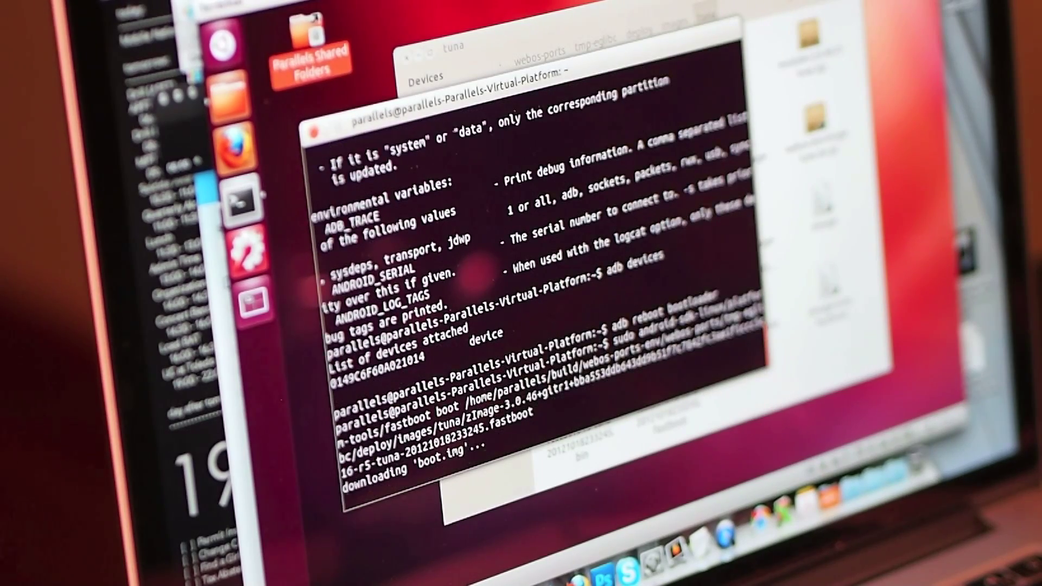